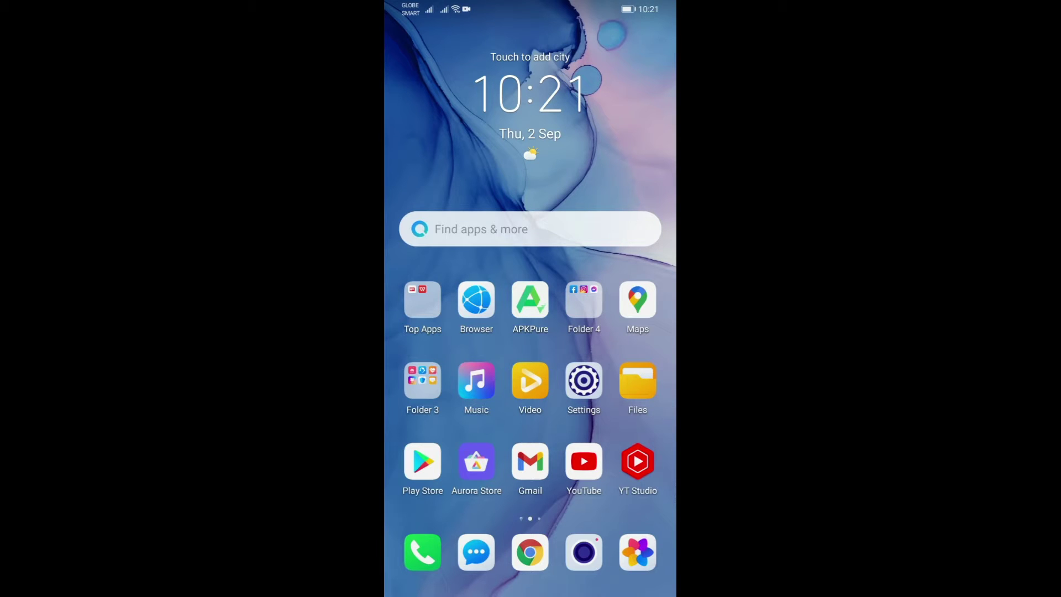
- Swipe through the home screen pages and settle back on the main page
drag(614, 373, 448, 373)
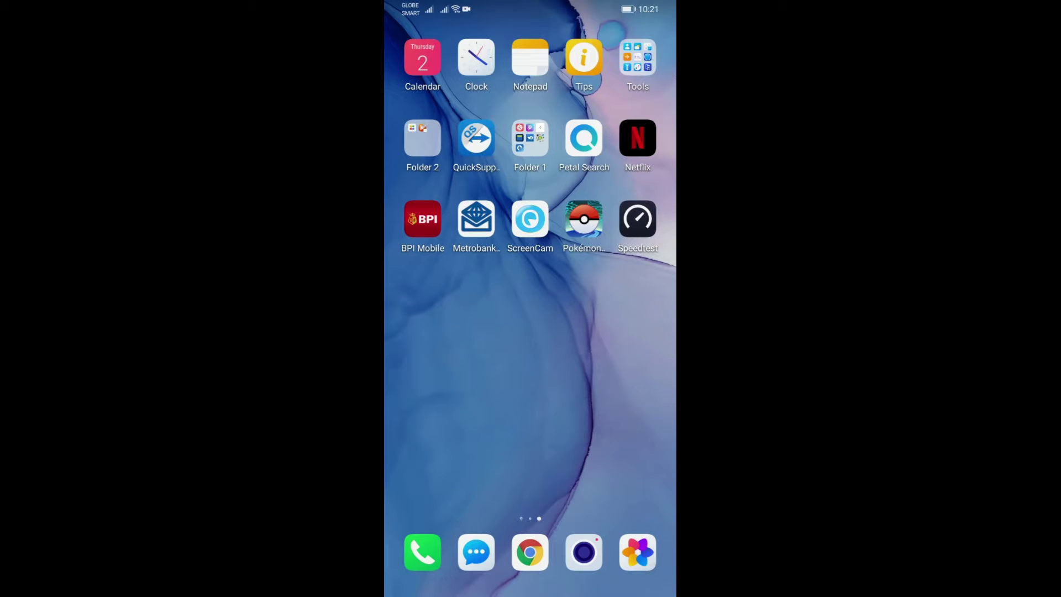
drag(447, 406, 614, 406)
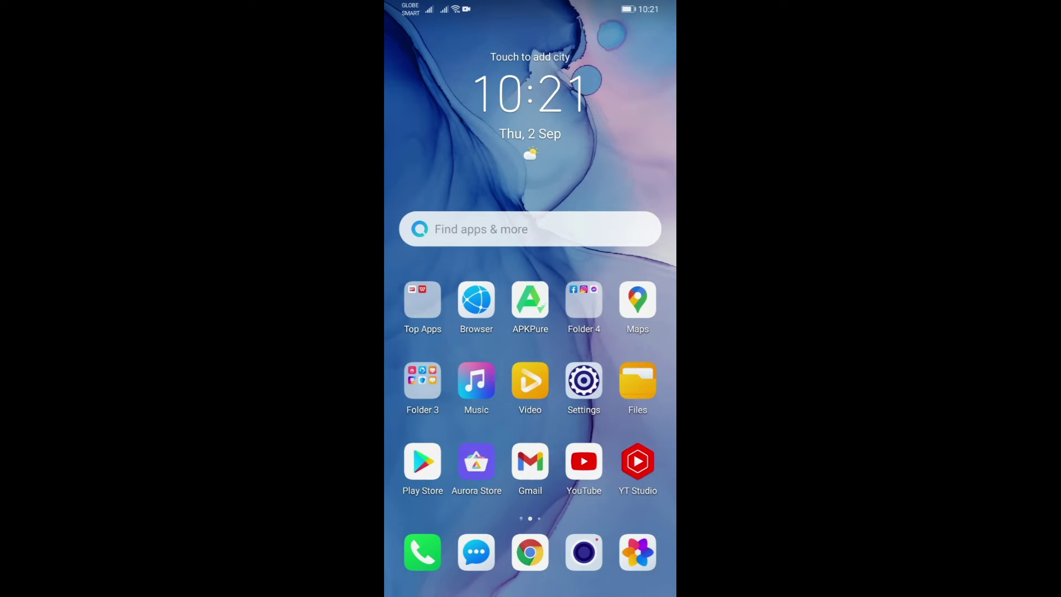
drag(581, 373, 514, 373)
- Launch Aurora Store and search it for 'google duo'
click(476, 461)
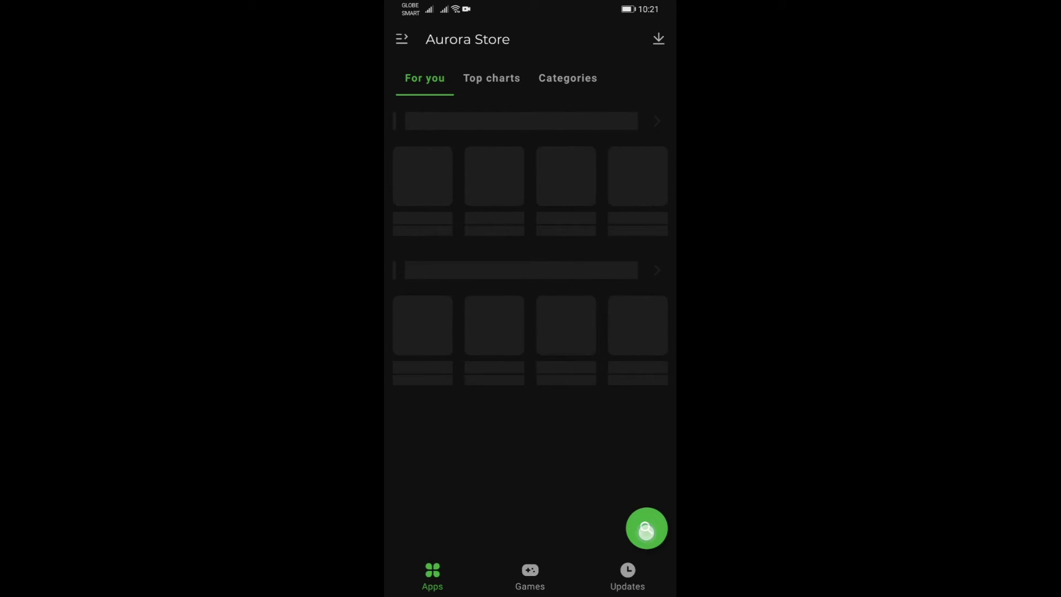
click(646, 527)
text(g)
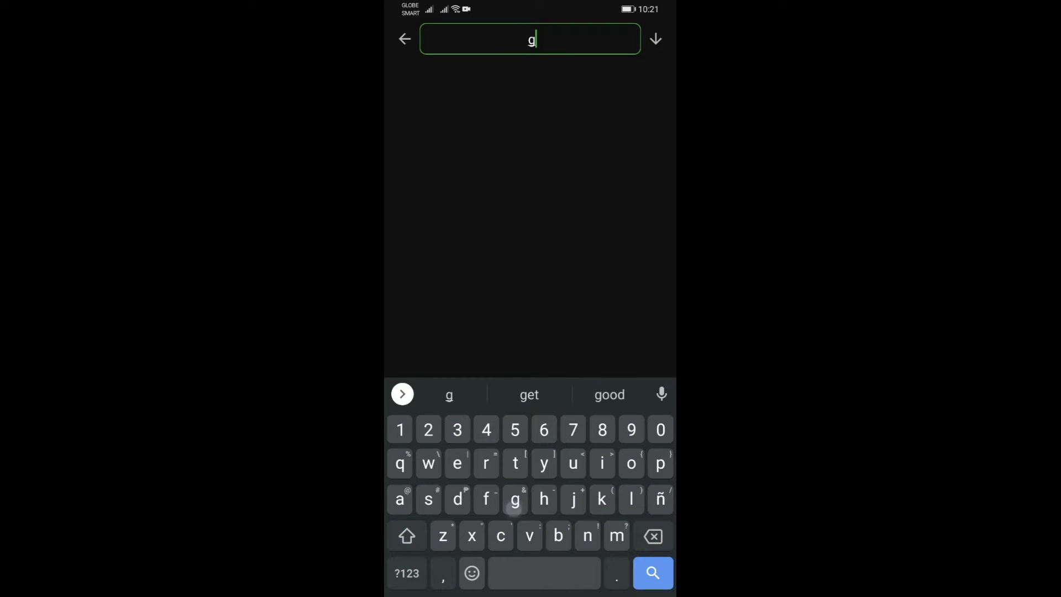
text(oogle d)
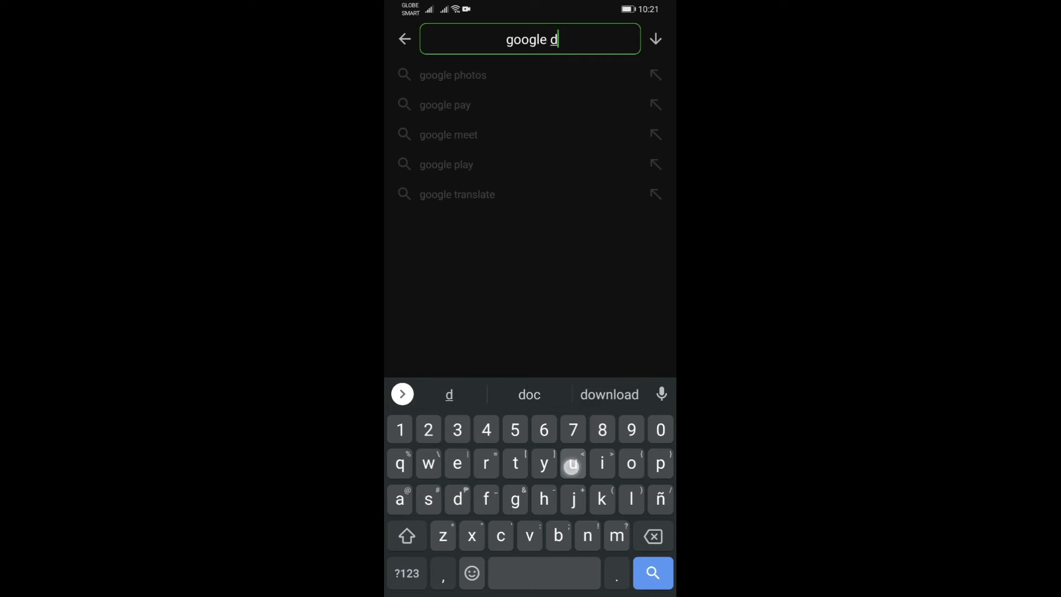
text(uo)
click(653, 573)
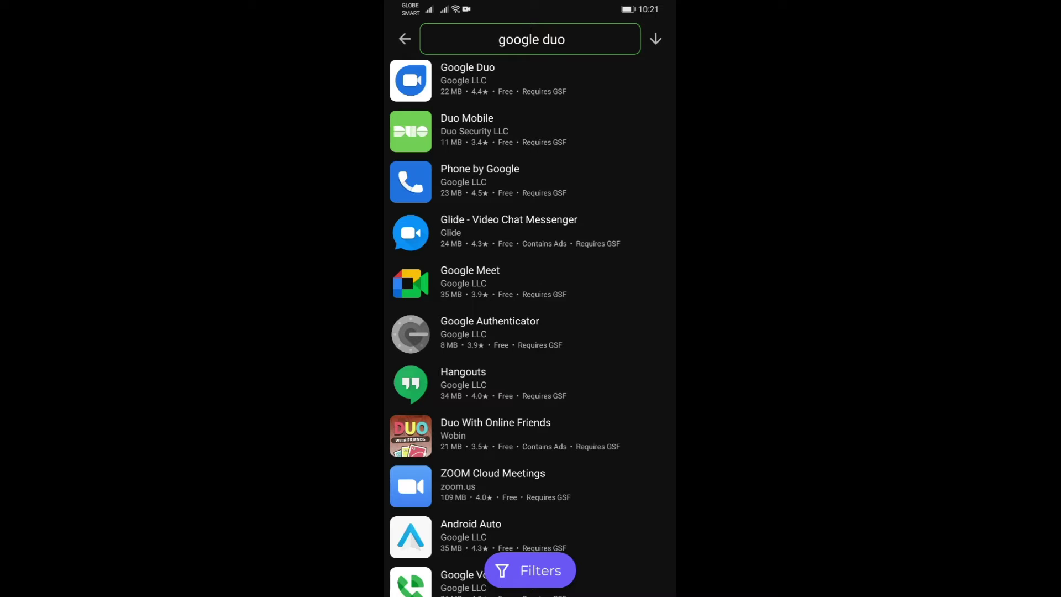
- Install Google Duo from its Aurora Store page, confirming the system install prompt
click(538, 80)
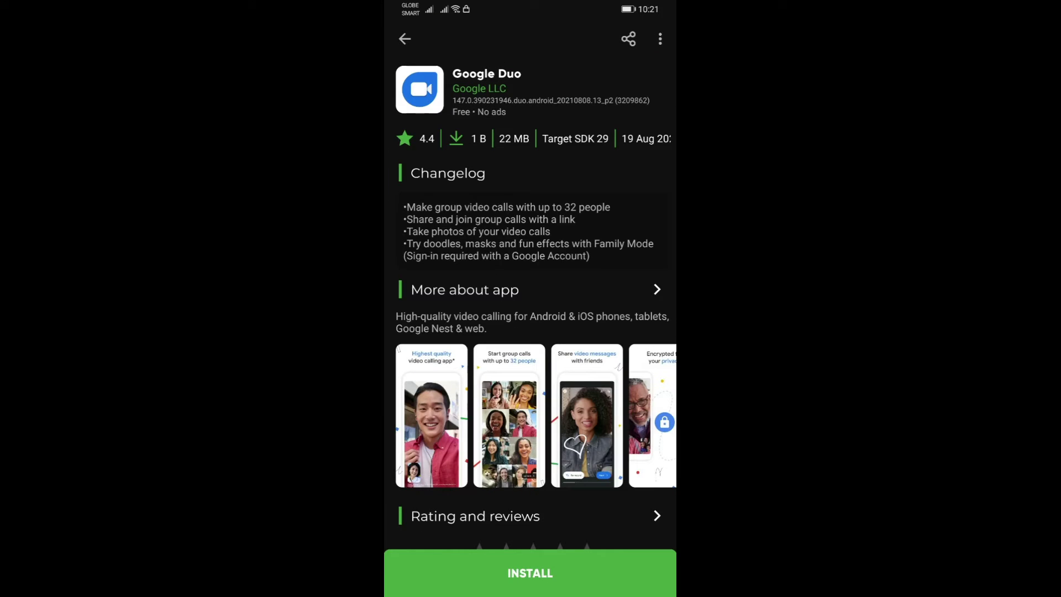
click(530, 573)
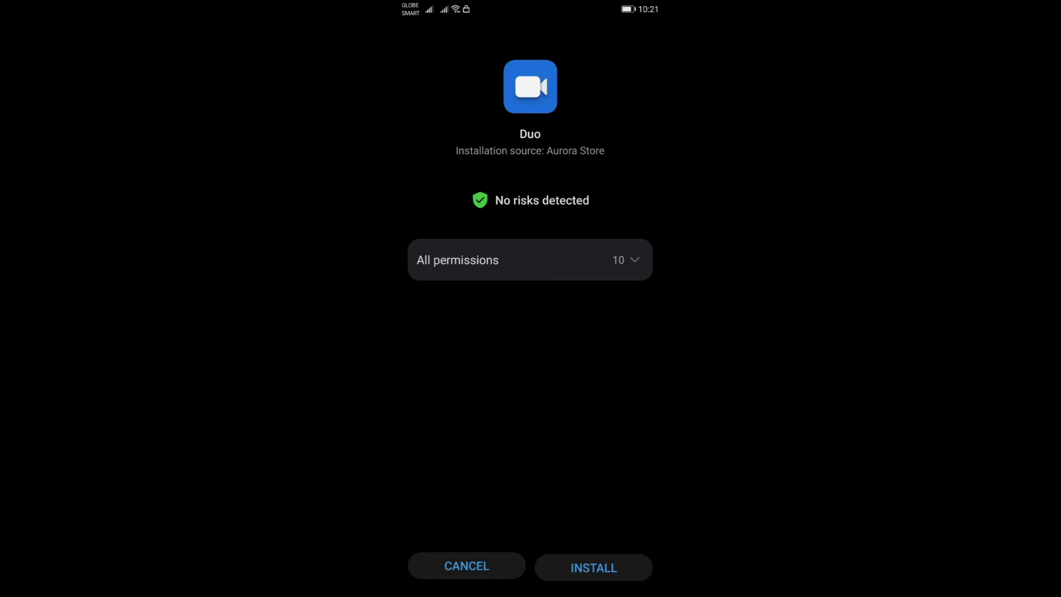
click(594, 565)
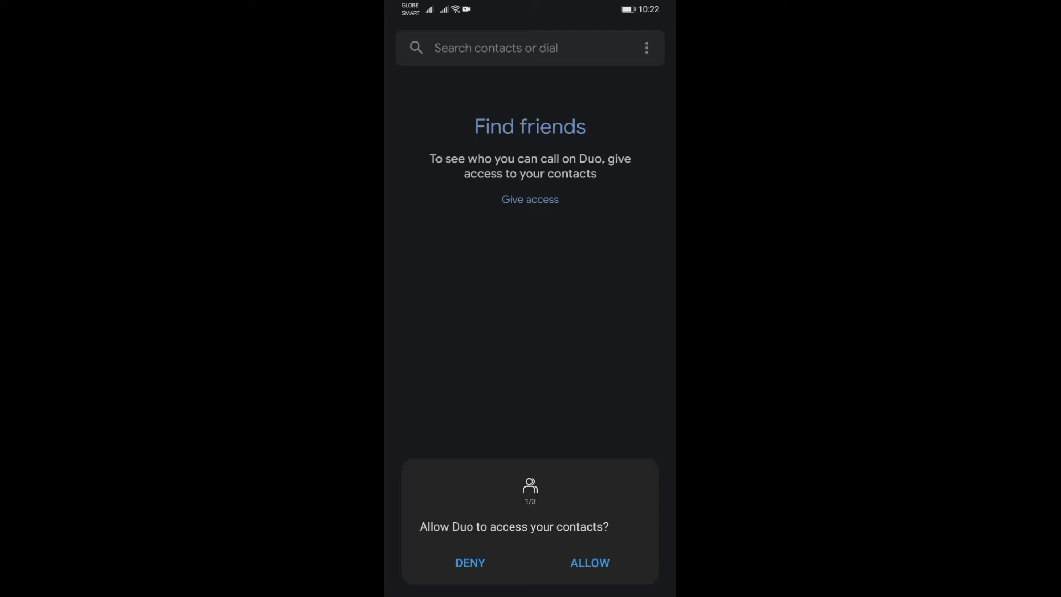
- Allow Duo contacts, camera and microphone access, then open and dismiss its options menu
click(590, 561)
click(589, 563)
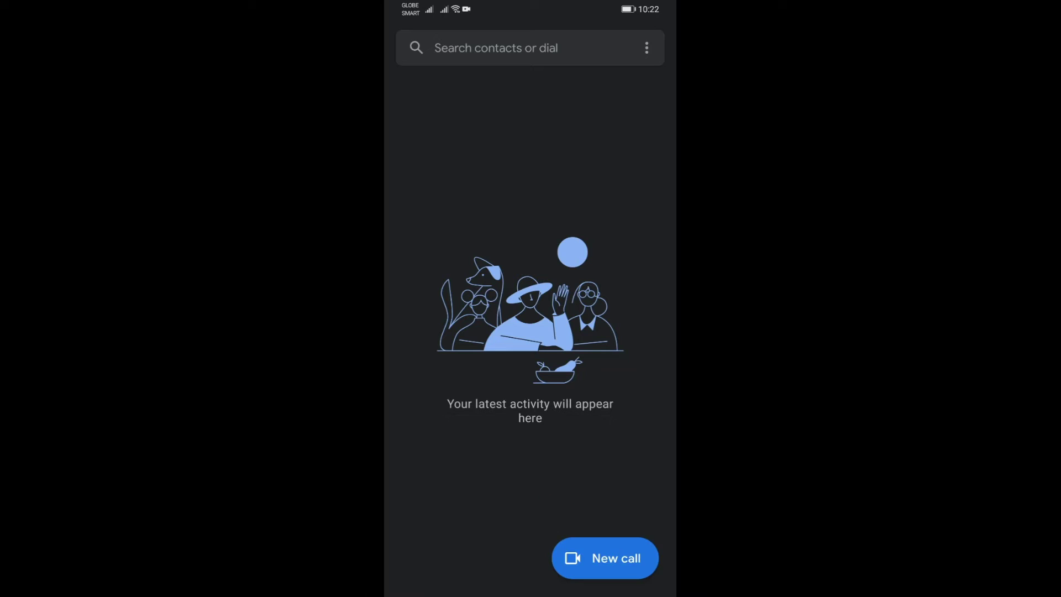
click(647, 47)
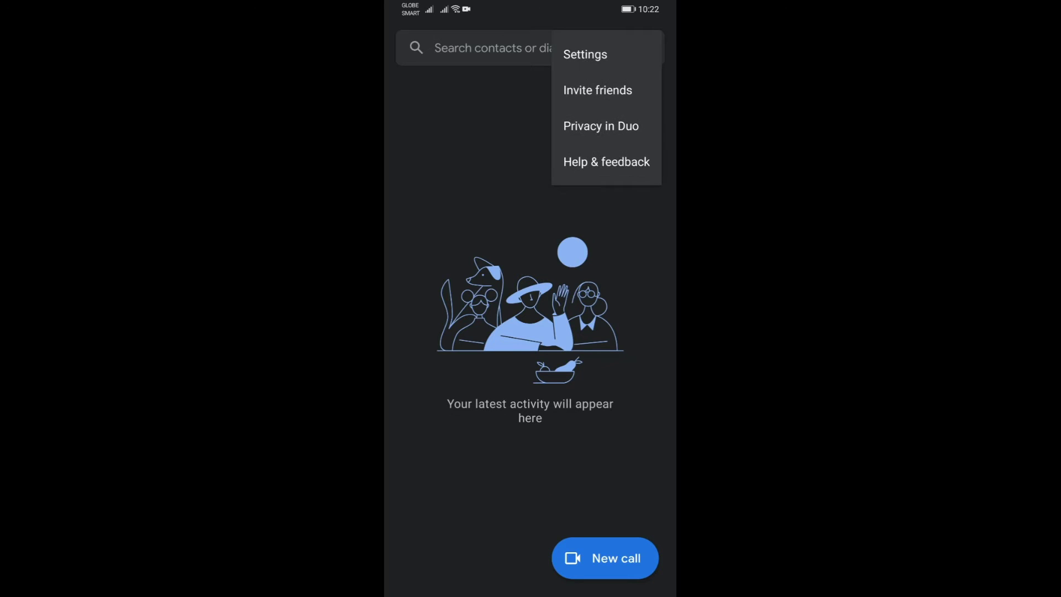
click(531, 332)
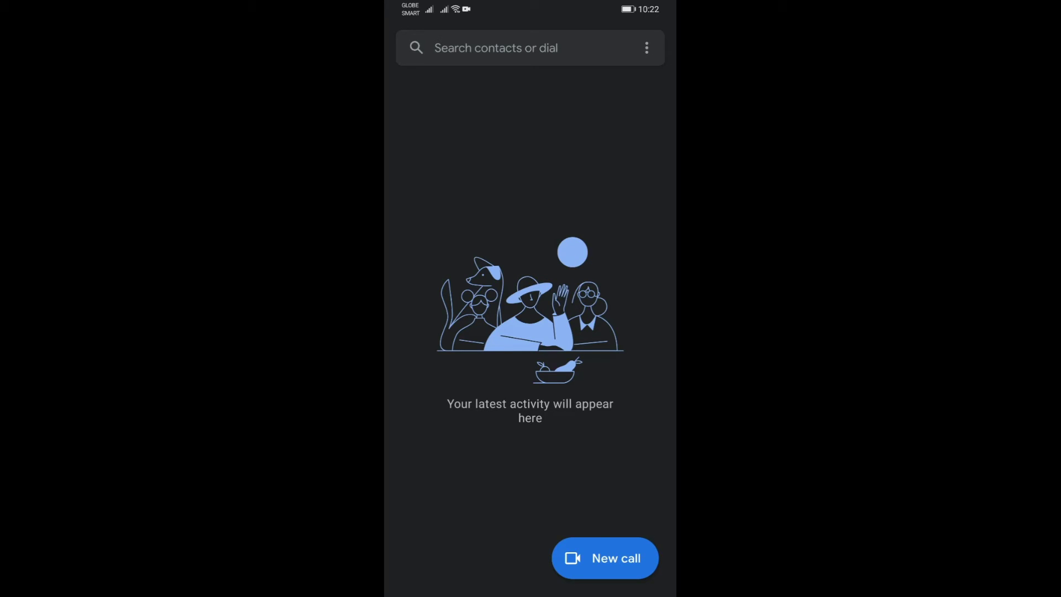
- Open the recent-apps switcher and swipe across to the Aurora Store card
drag(564, 573, 580, 415)
drag(584, 549, 584, 398)
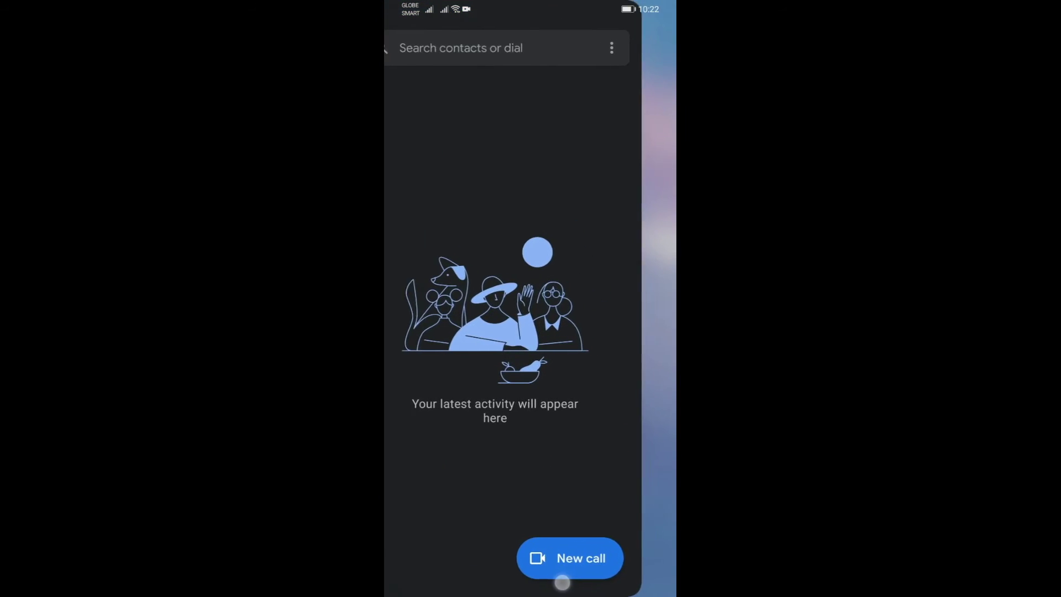
drag(568, 584, 585, 437)
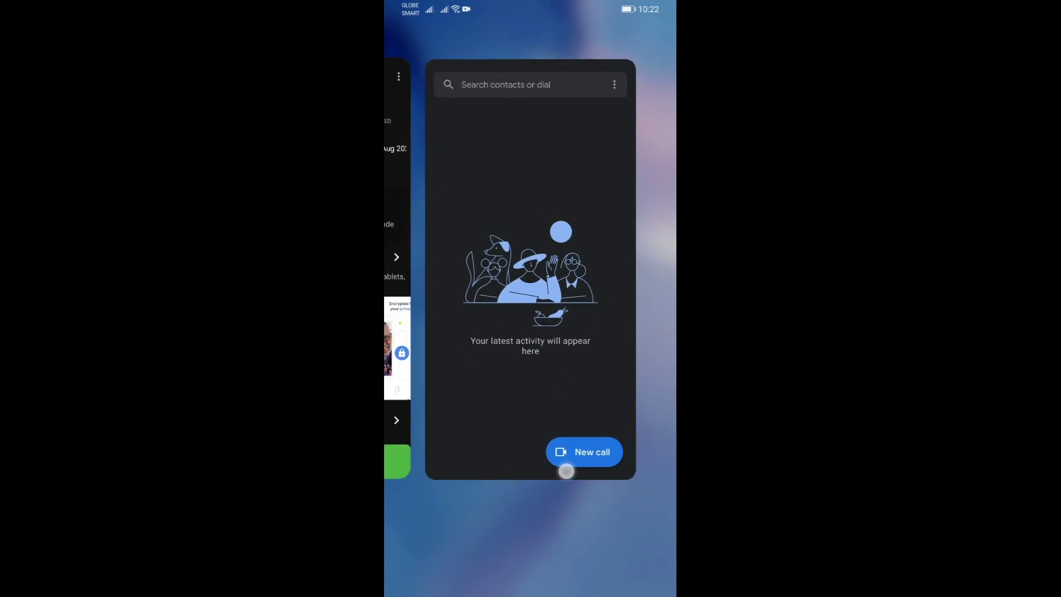
drag(551, 496, 630, 496)
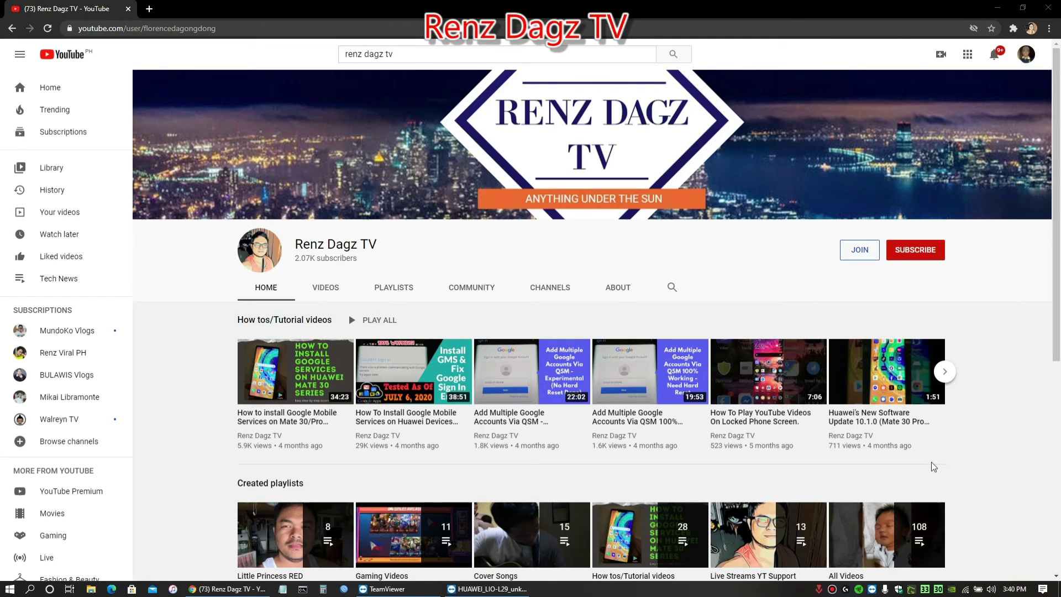
- Subscribe to Renz Dagz TV with all notifications, then return to the phone-mirroring window
click(912, 250)
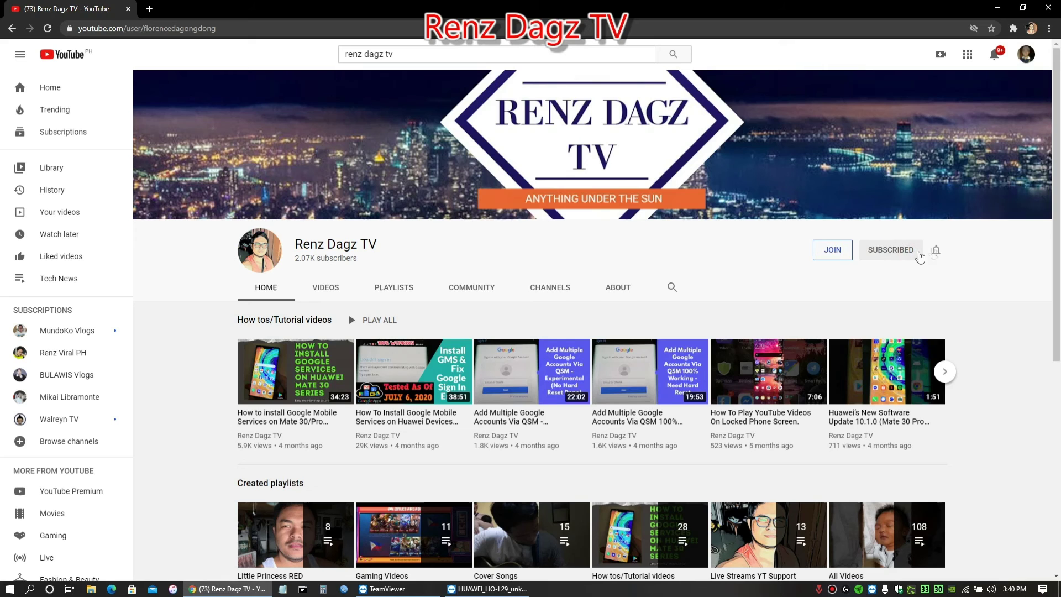
click(936, 250)
click(955, 276)
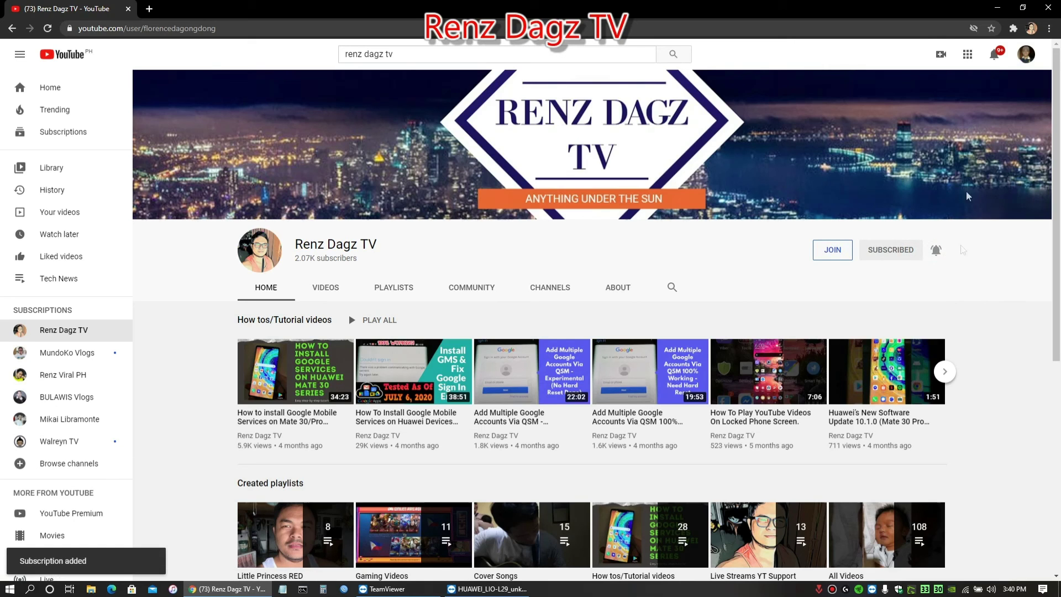
click(998, 8)
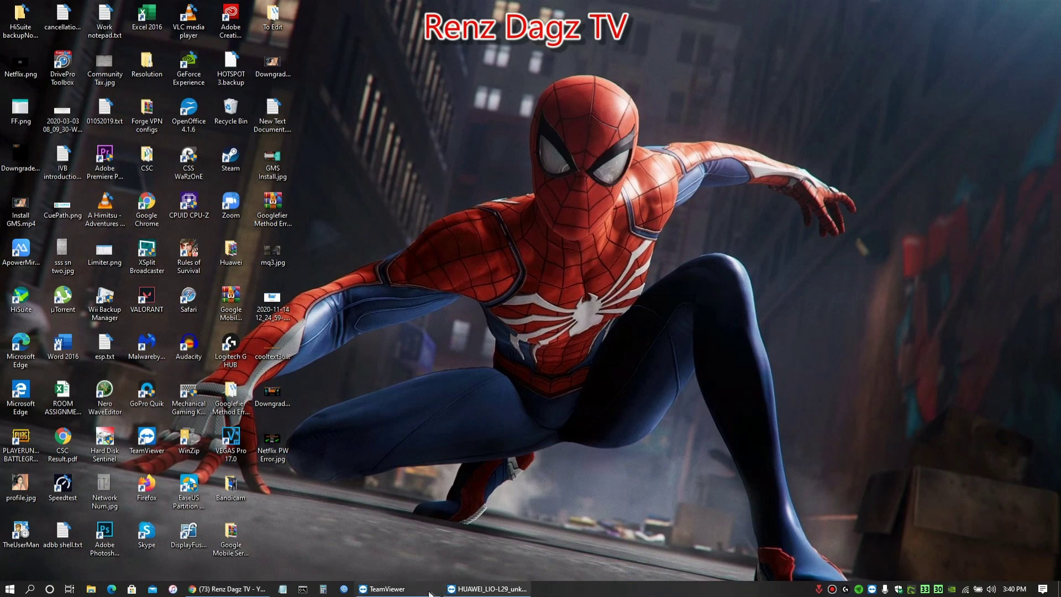
click(487, 589)
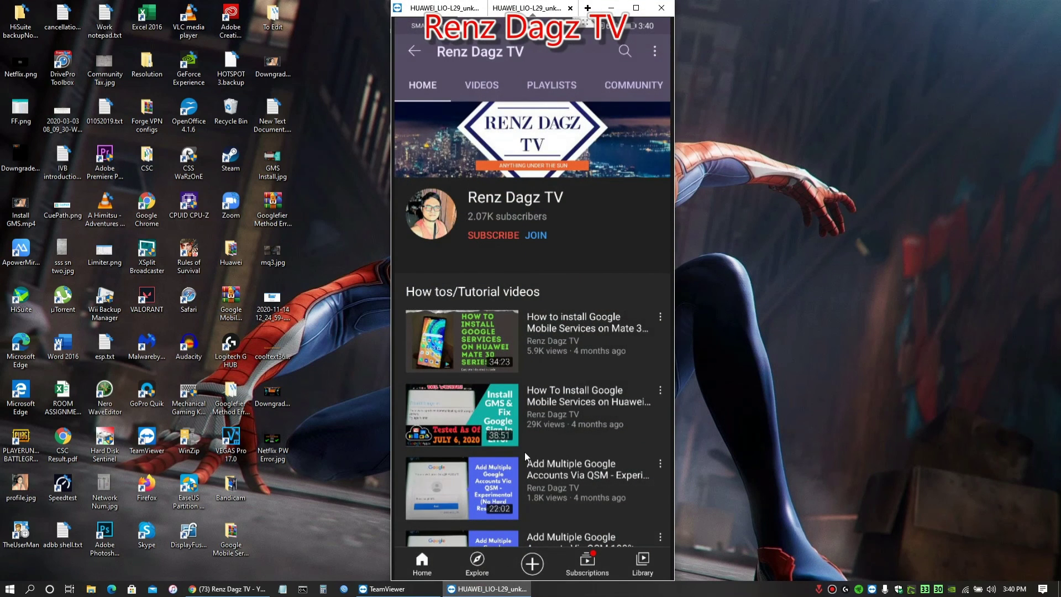